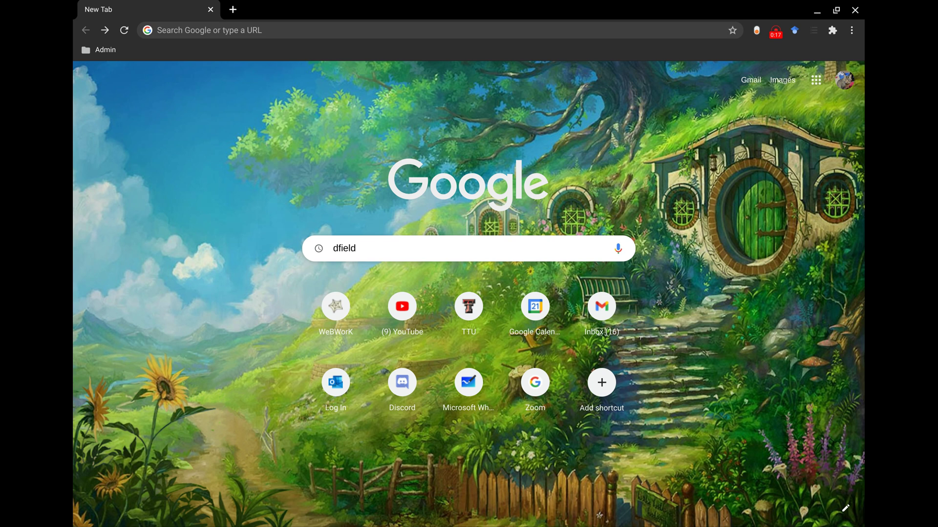
Search Google for dfield and view the UNM "dfield and pplane (Java versions)" page in a new tab
{"action": "key", "text": "Return"}
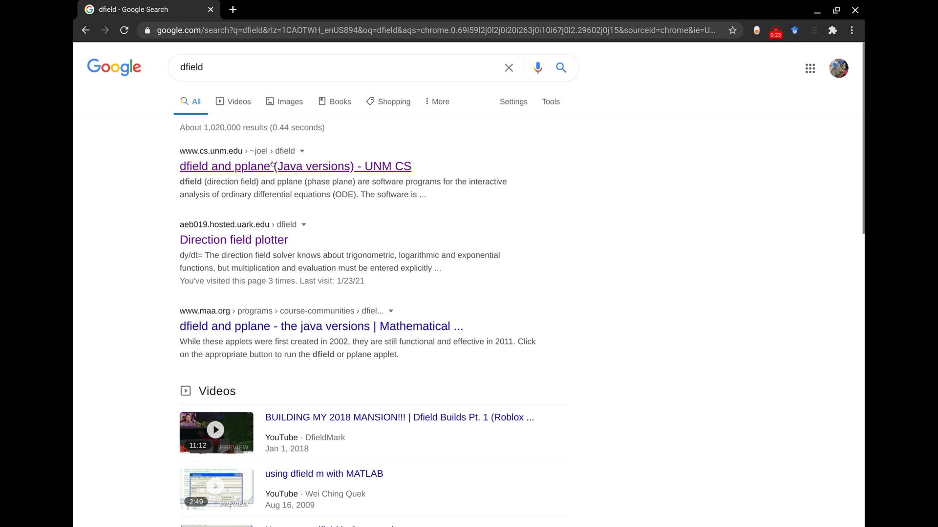
{"action": "middle_click", "coordinate": [272, 166]}
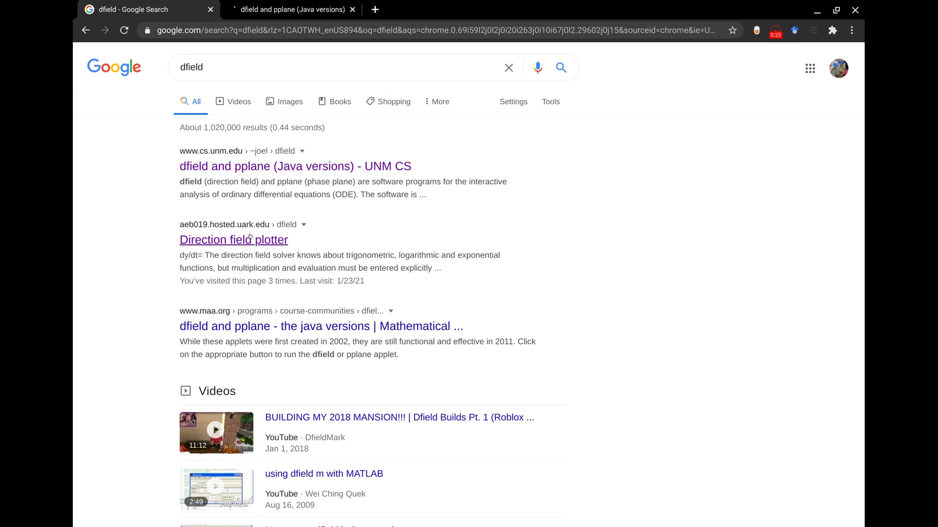
{"action": "left_click", "coordinate": [280, 10]}
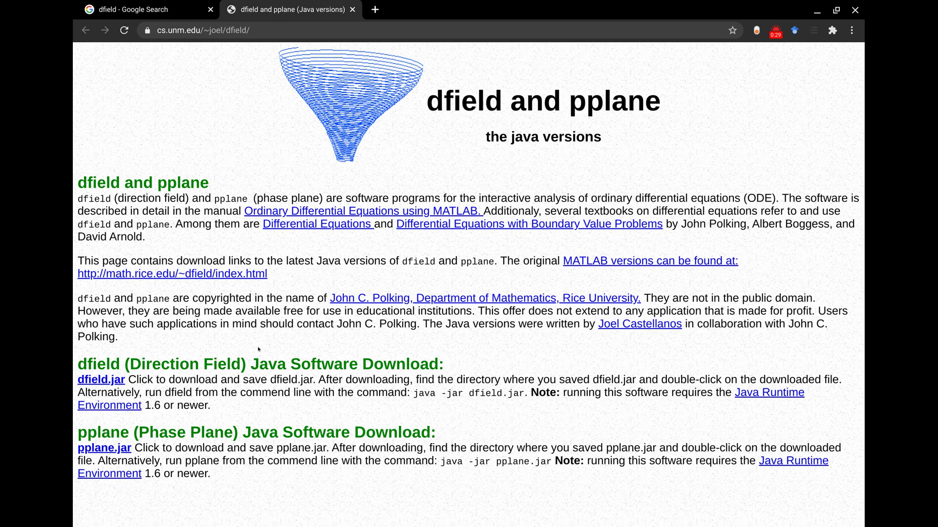
Return to the search results and open the Direction field plotter page hosted at uark.edu
{"action": "left_click", "coordinate": [167, 5]}
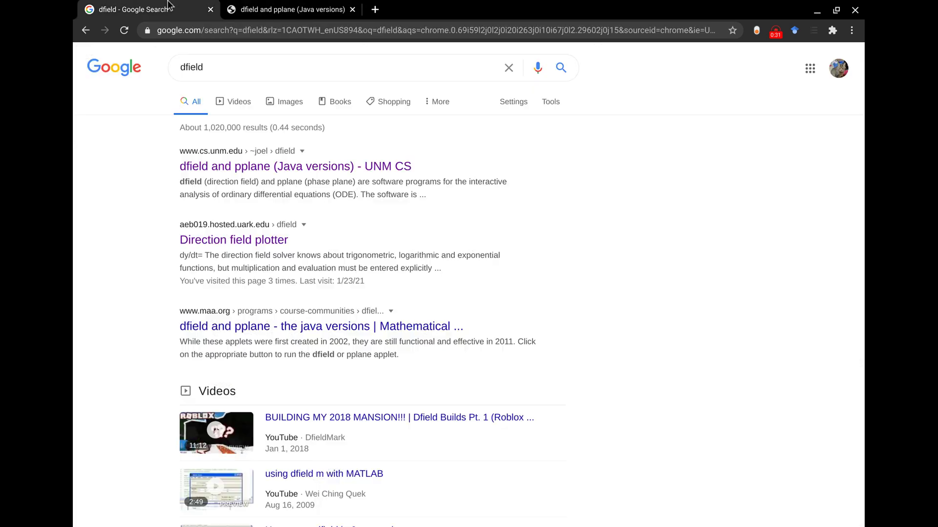
{"action": "left_click", "coordinate": [252, 241]}
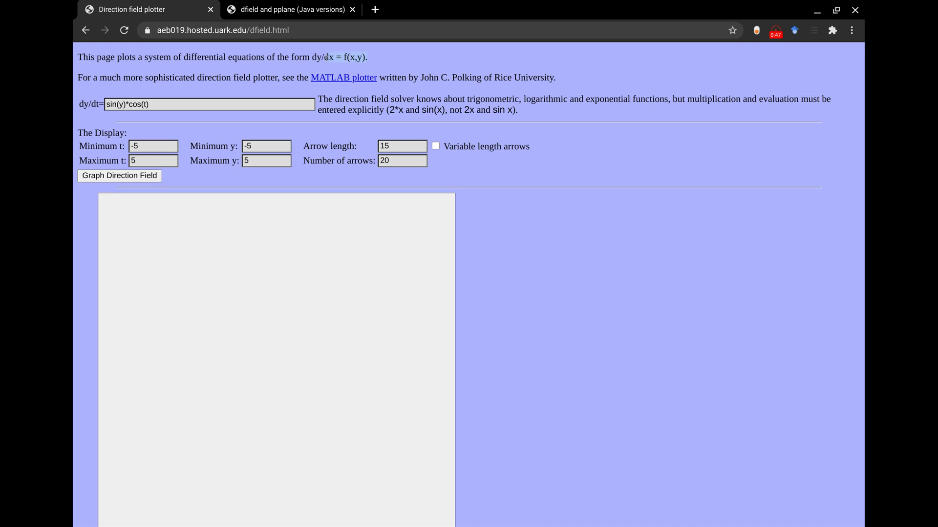
{"action": "left_click_drag", "start_coordinate": [309, 54], "coordinate": [370, 60]}
Replace the default dy/dt equation with 0.2*x*y
{"action": "left_click", "coordinate": [198, 106]}
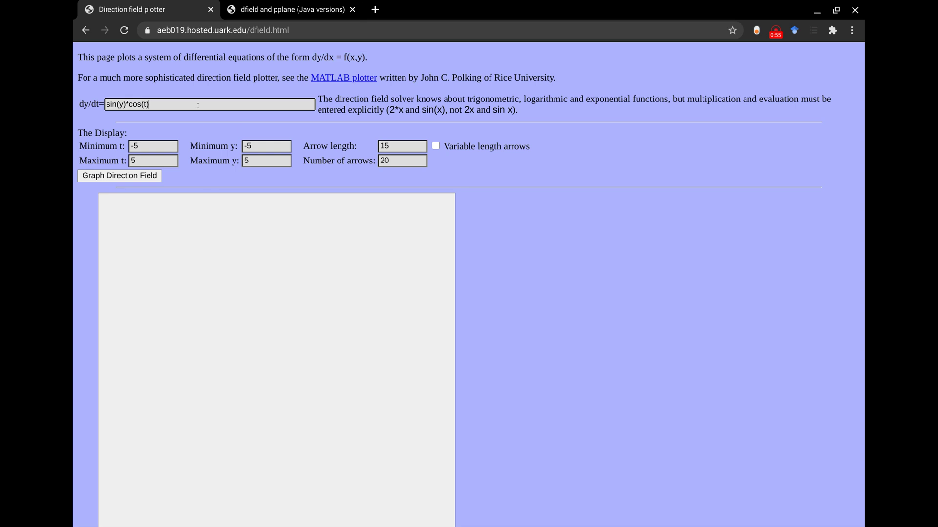
{"action": "key", "text": "ctrl+a"}
{"action": "key", "text": "BackSpace"}
{"action": "left_click", "coordinate": [262, 152]}
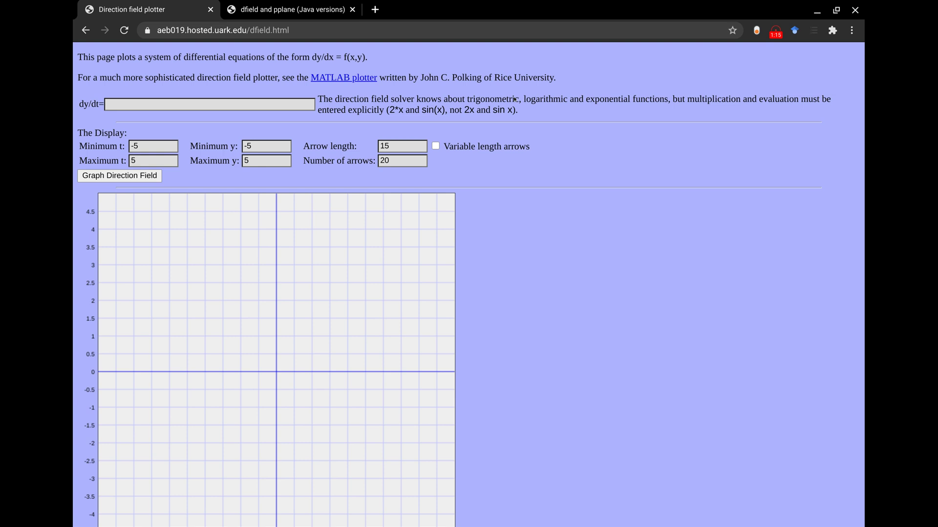
{"action": "left_click", "coordinate": [209, 101]}
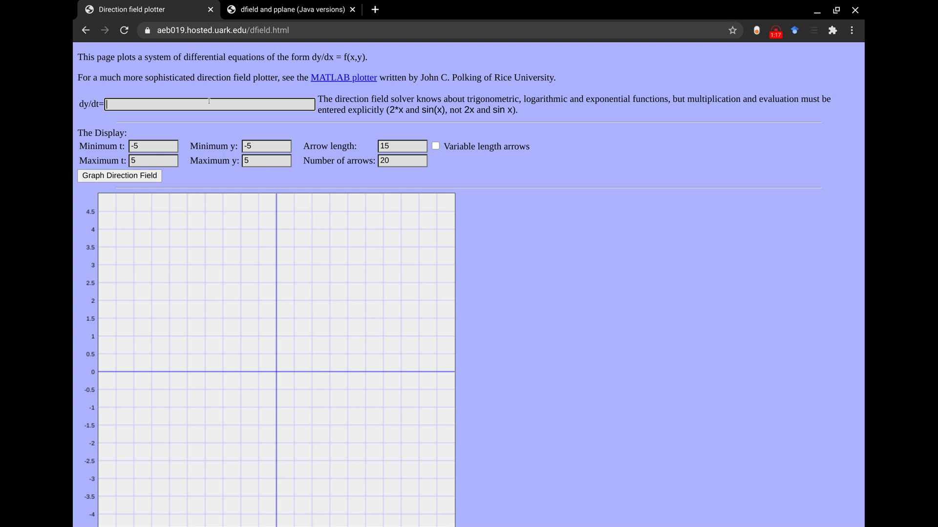
{"action": "type", "text": "0.2*x*y"}
{"action": "left_click", "coordinate": [122, 105]}
{"action": "key", "text": "BackSpace"}
{"action": "type", "text": "t"}
{"action": "key", "text": "BackSpace"}
{"action": "type", "text": "x"}
Review the explicit-multiplication syntax note and graph the direction field for the entered equation
{"action": "left_click", "coordinate": [391, 104]}
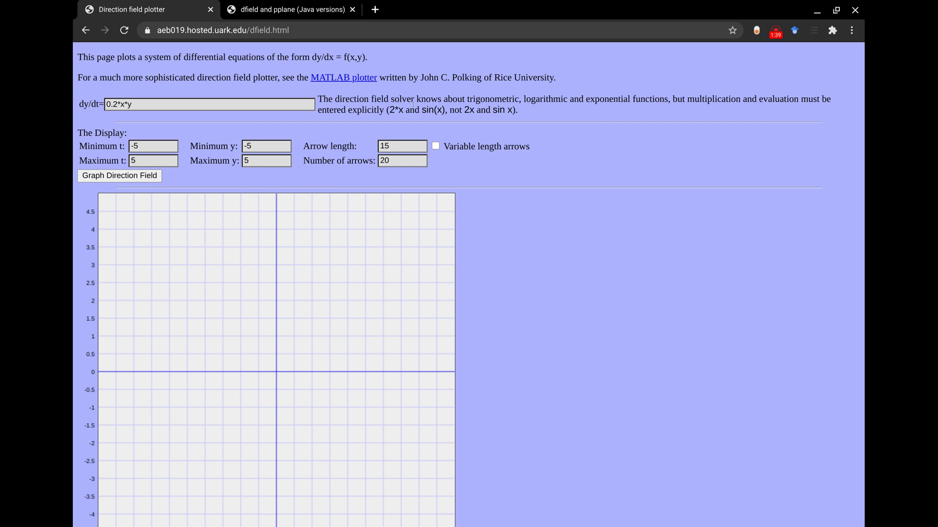
{"action": "left_click_drag", "start_coordinate": [413, 104], "coordinate": [508, 109]}
{"action": "left_click", "coordinate": [171, 101]}
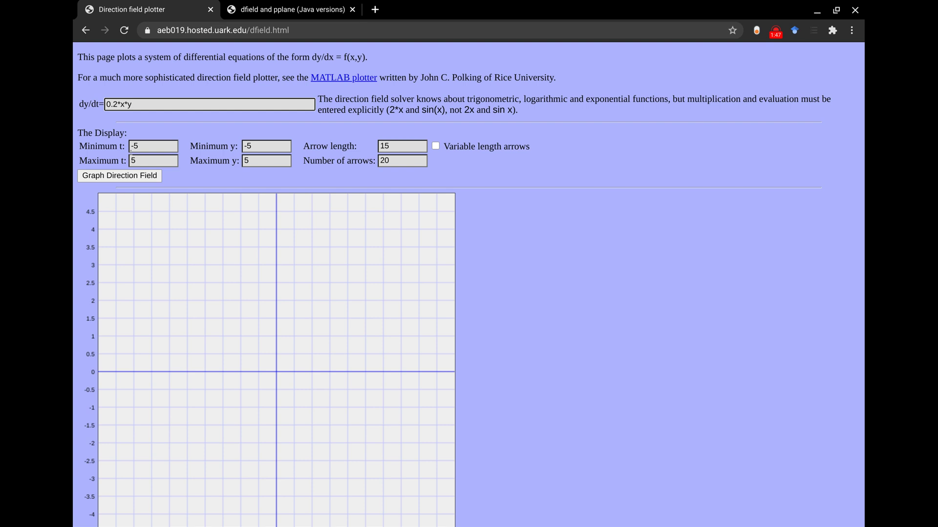
{"action": "left_click", "coordinate": [128, 175]}
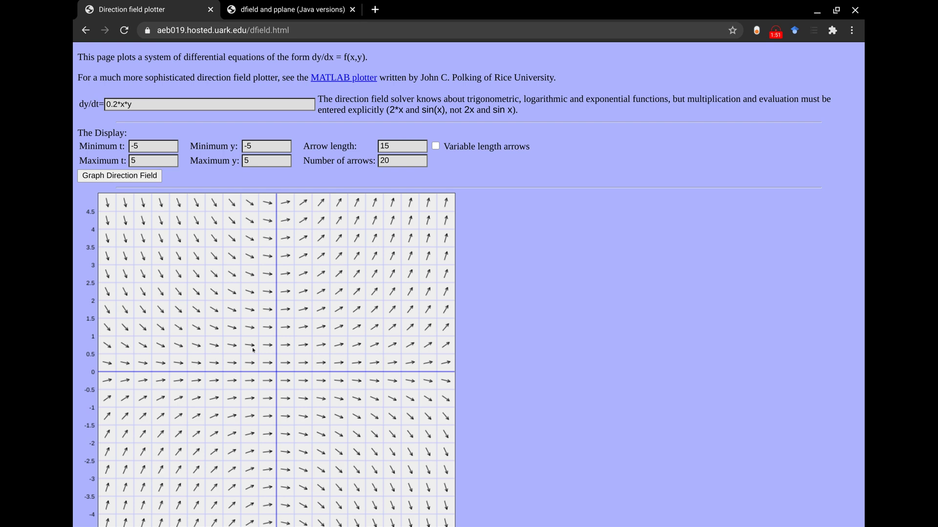
{"action": "scroll", "coordinate": [502, 364], "scroll_direction": "down", "scroll_amount": 2}
{"action": "scroll", "coordinate": [502, 364], "scroll_direction": "up", "scroll_amount": 1}
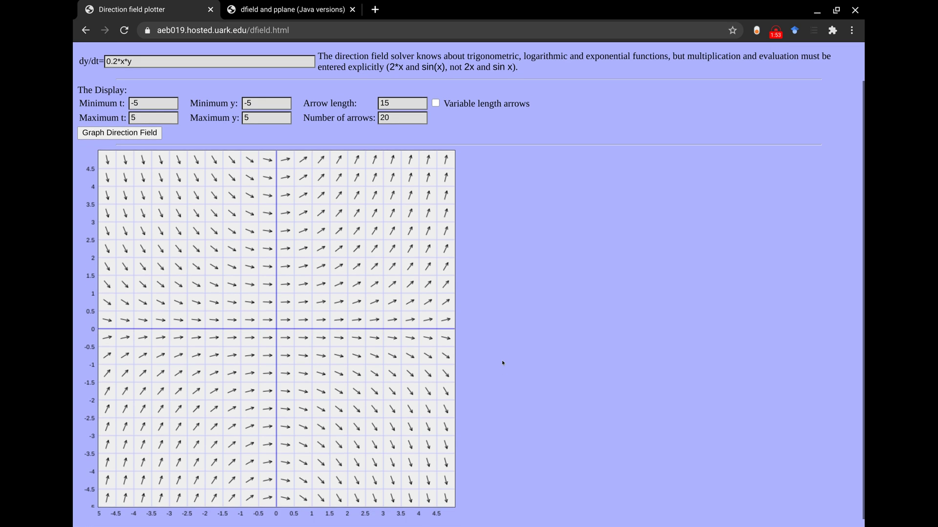
{"action": "scroll", "coordinate": [502, 361], "scroll_direction": "down", "scroll_amount": 1}
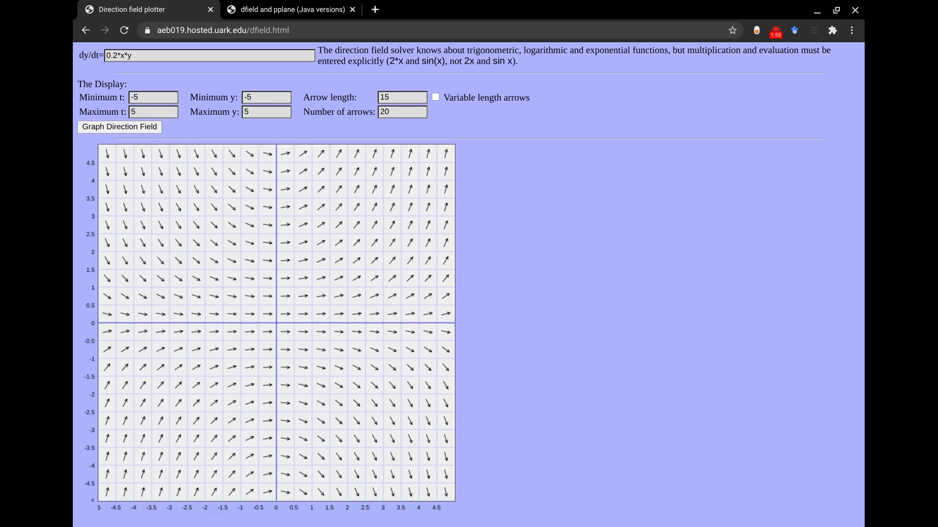
Plot solution curves through about (-3.8, 4.5), (-0.1, 0.2), (-0.1, -0.3), (-4.6, -4.7) and (-1, -4) on the direction field
{"action": "left_click", "coordinate": [139, 160]}
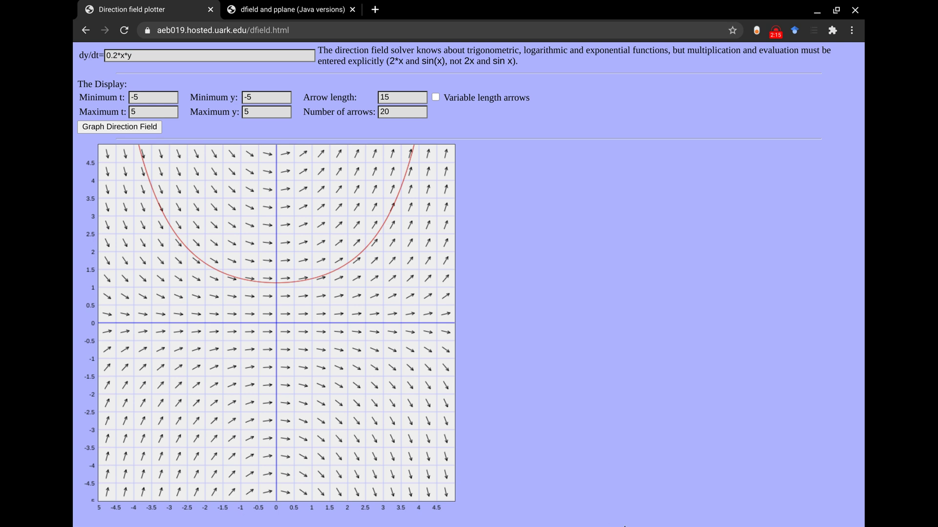
{"action": "scroll", "coordinate": [367, 310], "scroll_direction": "down", "scroll_amount": 1}
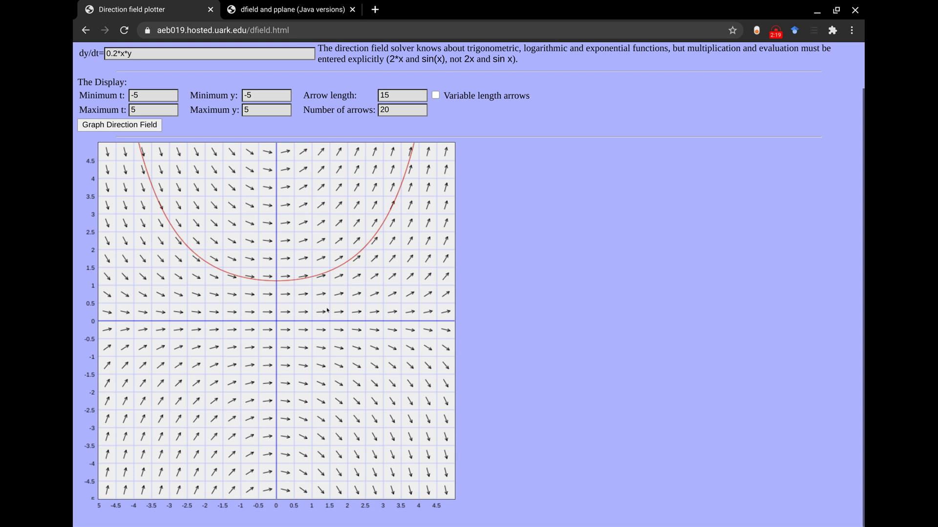
{"action": "left_click", "coordinate": [272, 314]}
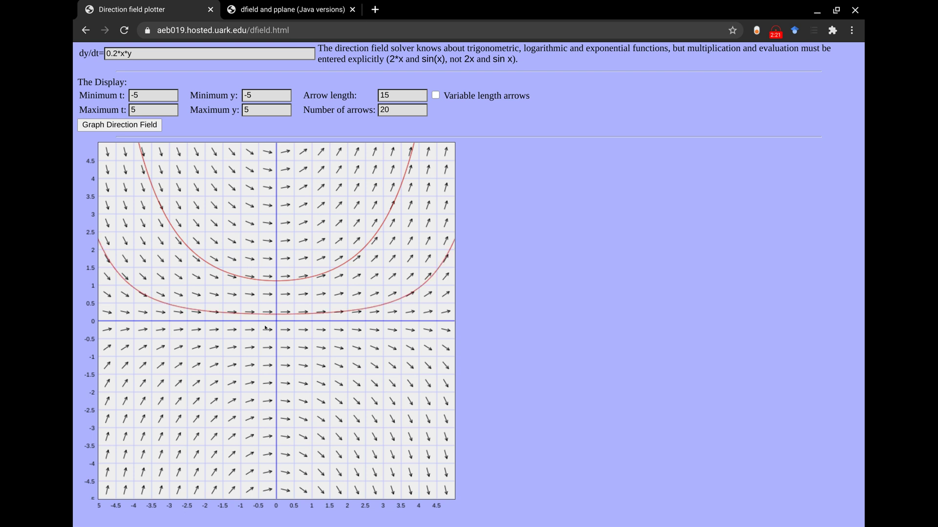
{"action": "left_click", "coordinate": [273, 332]}
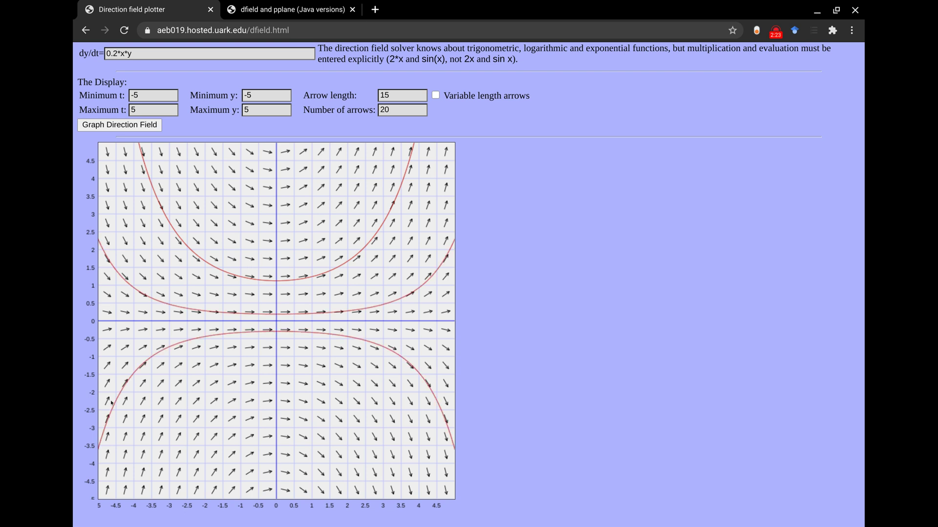
{"action": "left_click", "coordinate": [114, 490]}
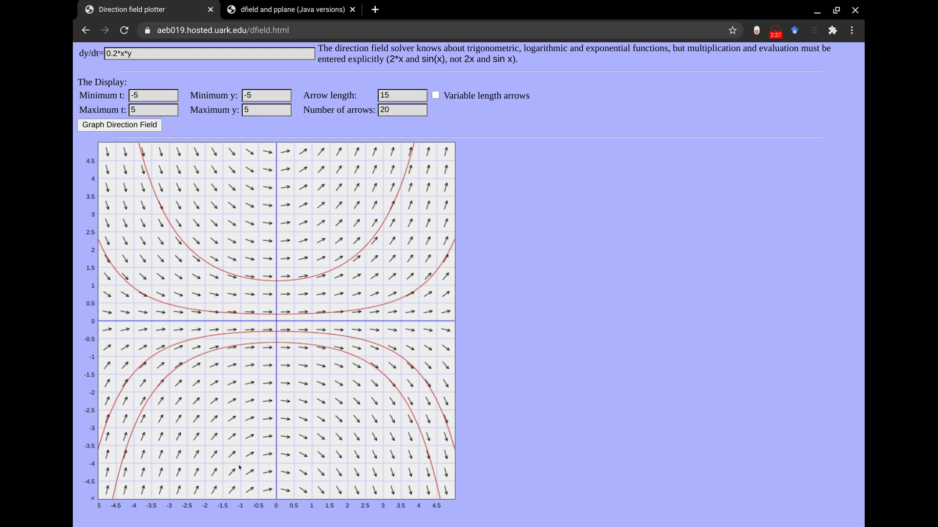
{"action": "scroll", "coordinate": [341, 240], "scroll_direction": "up", "scroll_amount": 1}
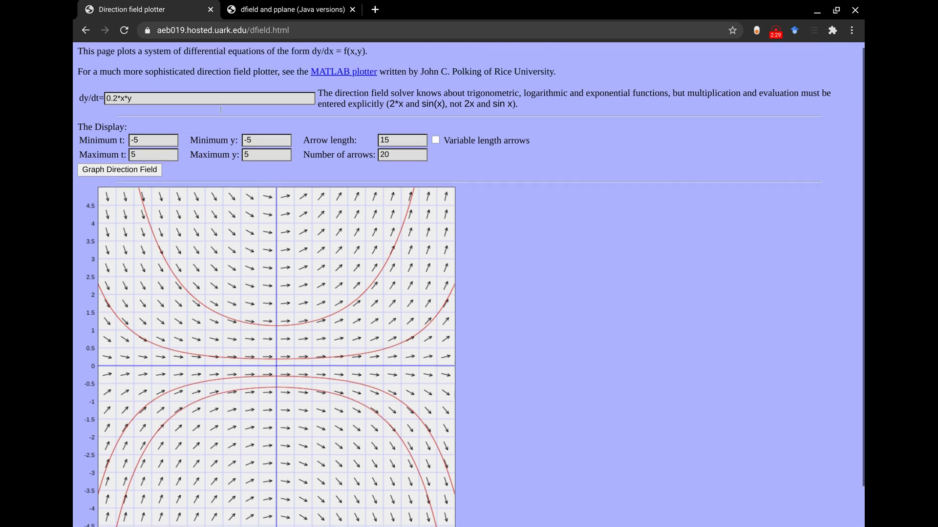
{"action": "scroll", "coordinate": [221, 110], "scroll_direction": "down", "scroll_amount": 1}
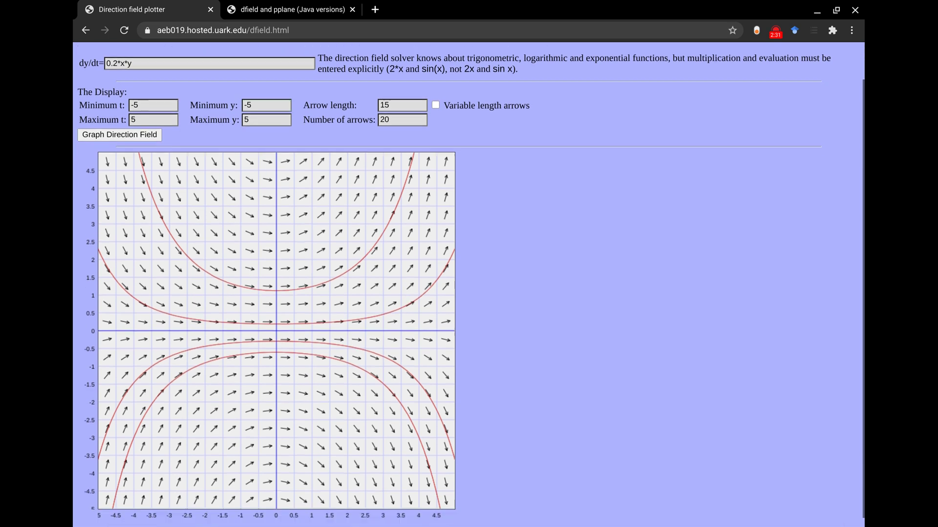
{"action": "scroll", "coordinate": [470, 286], "scroll_direction": "down", "scroll_amount": 1}
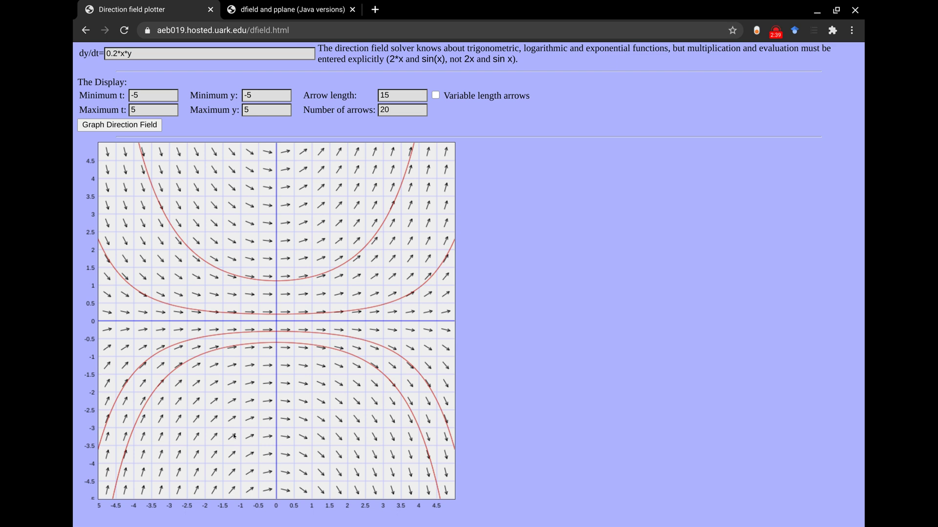
{"action": "left_click", "coordinate": [240, 465]}
Set the display's minimum t to -10 and maximum t to 10
{"action": "scroll", "coordinate": [276, 322], "scroll_direction": "up", "scroll_amount": 1}
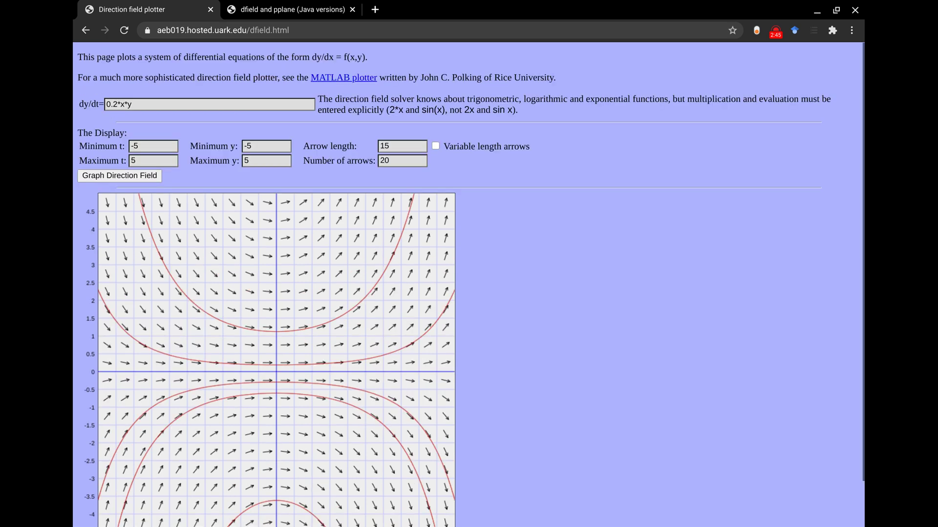
{"action": "left_click", "coordinate": [152, 146]}
{"action": "key", "text": "BackSpace"}
{"action": "key", "text": "BackSpace"}
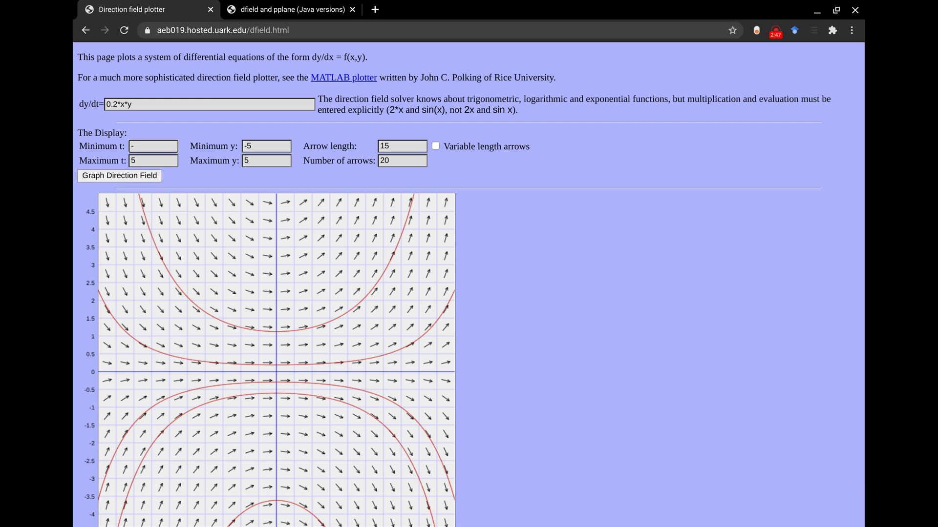
{"action": "type", "text": "-10"}
{"action": "left_click", "coordinate": [162, 162]}
{"action": "key", "text": "BackSpace"}
{"action": "type", "text": "10"}
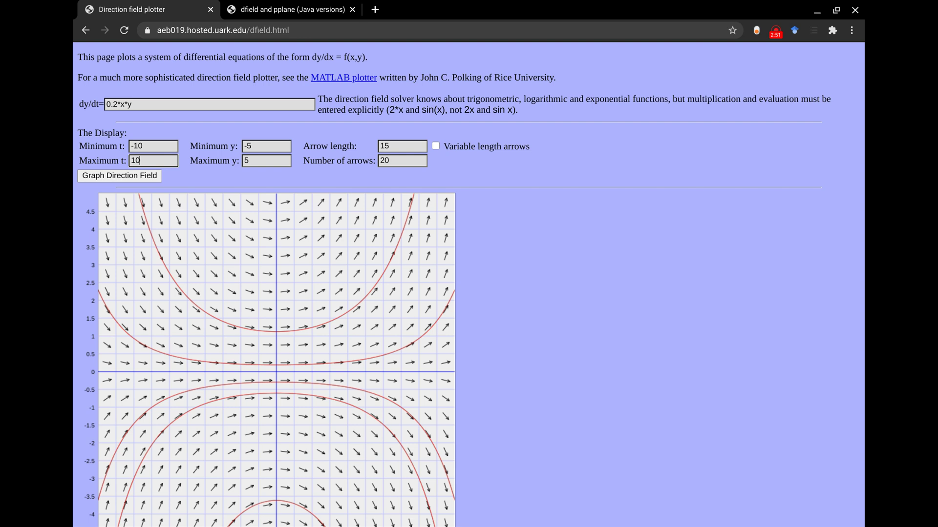
Set minimum y to -10 and maximum y to 10, and regraph the direction field
{"action": "left_click", "coordinate": [291, 145]}
{"action": "key", "text": "BackSpace"}
{"action": "key", "text": "BackSpace"}
{"action": "type", "text": "-10"}
{"action": "left_click", "coordinate": [244, 161]}
{"action": "key", "text": "Delete"}
{"action": "type", "text": "10"}
{"action": "left_click", "coordinate": [129, 178]}
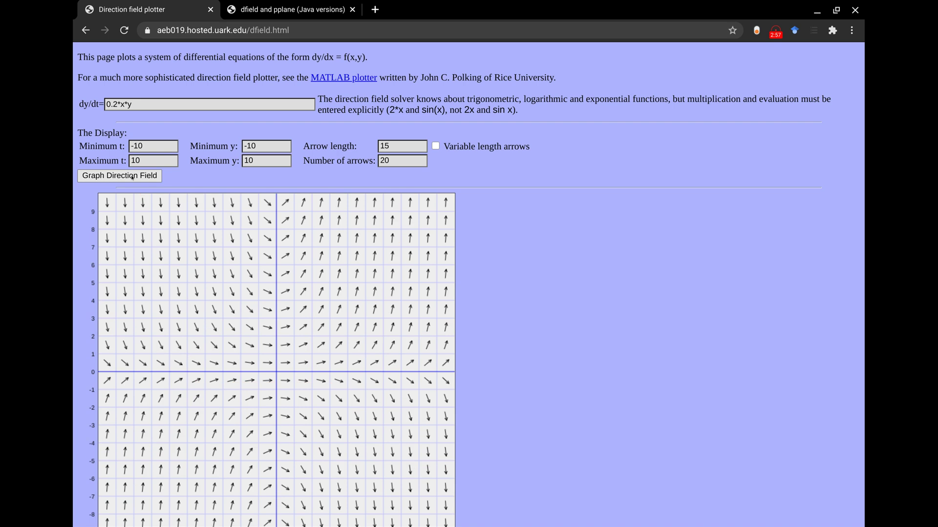
Plot solution curves through about (-9.2, 9.8), (-5.7, 8.7), (-1.7, 9.1), (-8.4, -8.3) and (-4.6, -7.7) on the enlarged field
{"action": "scroll", "coordinate": [485, 304], "scroll_direction": "down", "scroll_amount": 1}
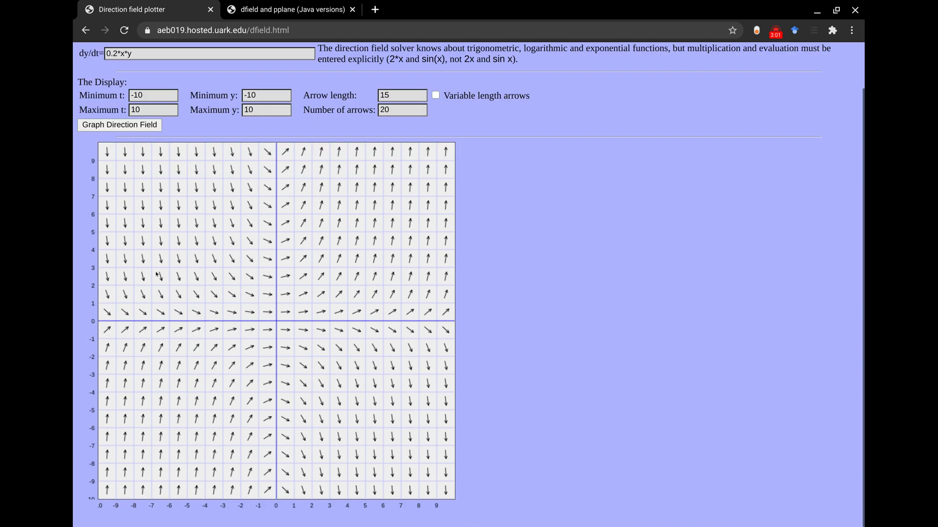
{"action": "left_click", "coordinate": [112, 147]}
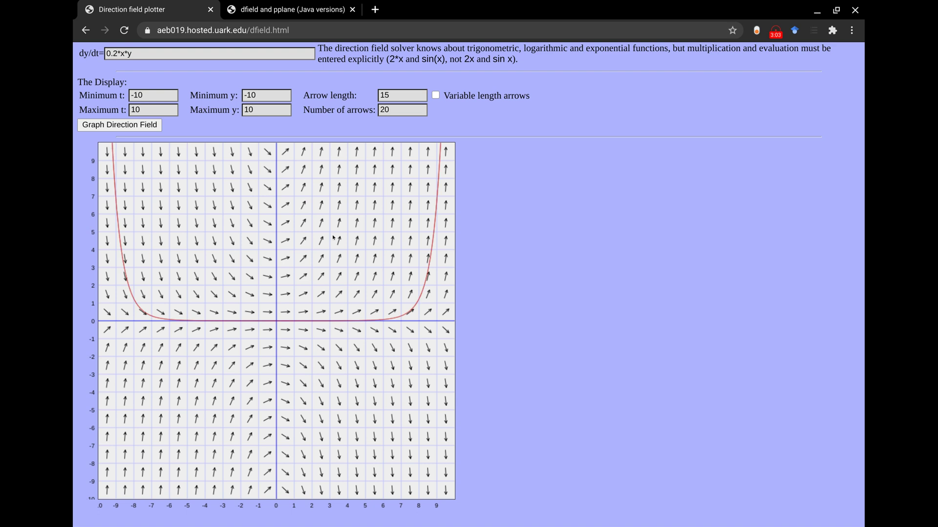
{"action": "left_click", "coordinate": [175, 166]}
{"action": "left_click", "coordinate": [246, 159]}
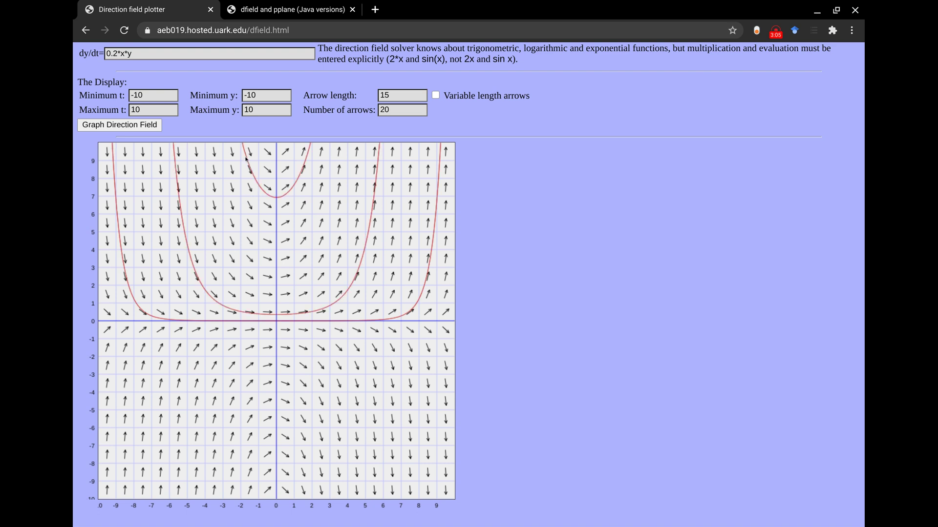
{"action": "left_click", "coordinate": [127, 470]}
{"action": "left_click", "coordinate": [195, 460]}
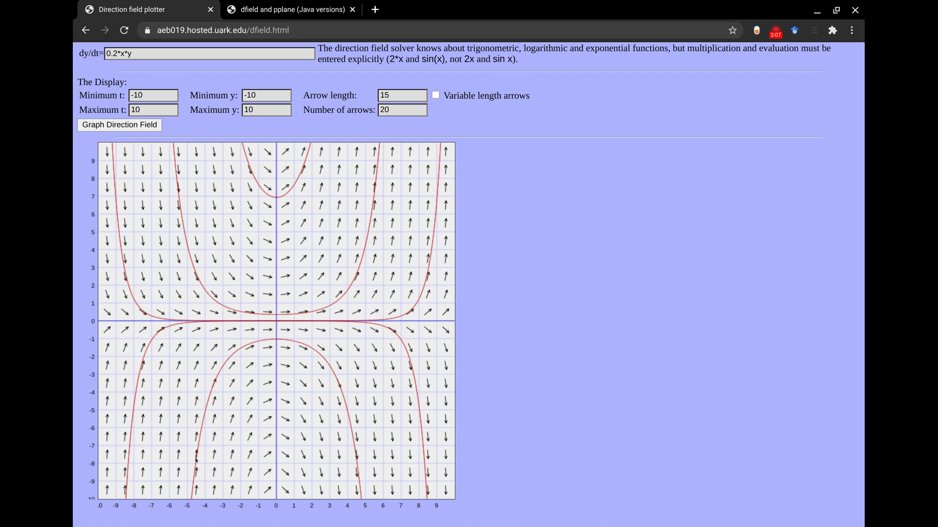
Change the equation to 0.2*t*y and graph its direction field
{"action": "scroll", "coordinate": [423, 140], "scroll_direction": "up", "scroll_amount": 1}
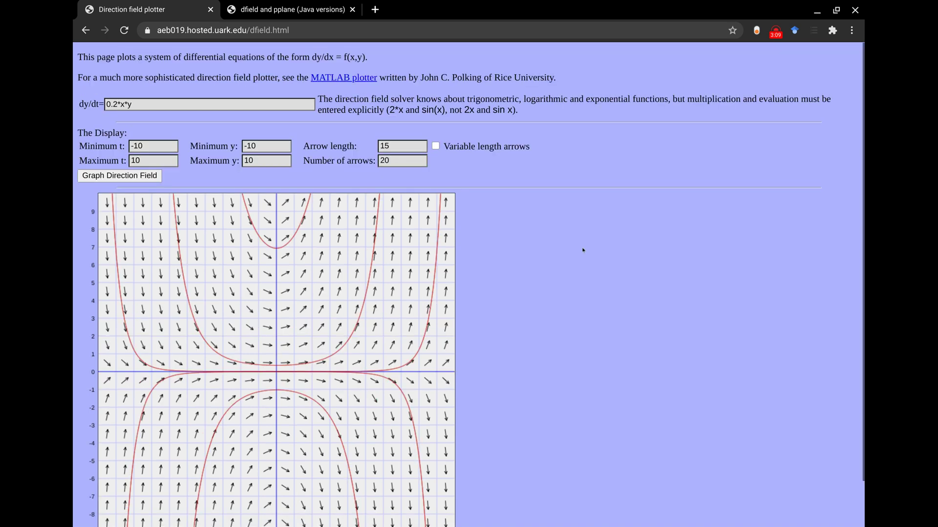
{"action": "scroll", "coordinate": [600, 245], "scroll_direction": "down", "scroll_amount": 1}
{"action": "scroll", "coordinate": [600, 244], "scroll_direction": "up", "scroll_amount": 1}
{"action": "triple_click", "coordinate": [125, 100]}
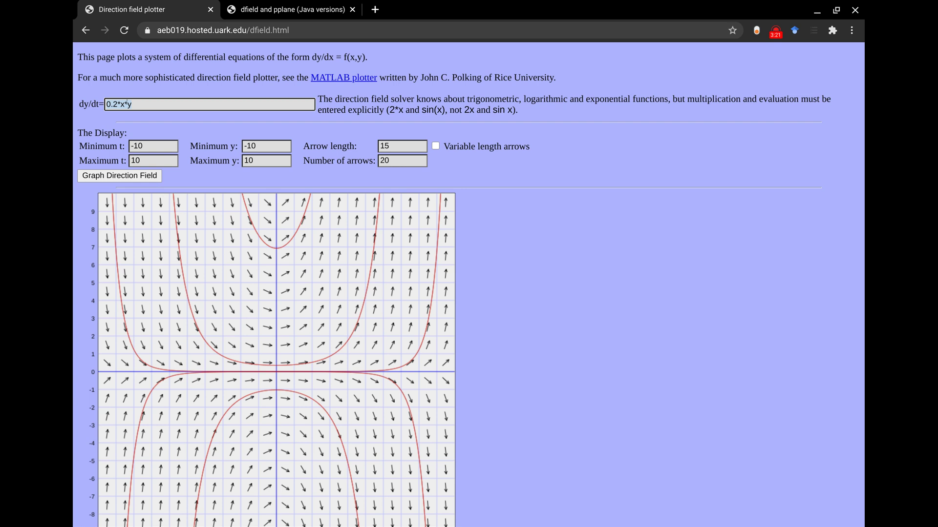
{"action": "type", "text": "0.2*t*y"}
{"action": "left_click", "coordinate": [119, 176]}
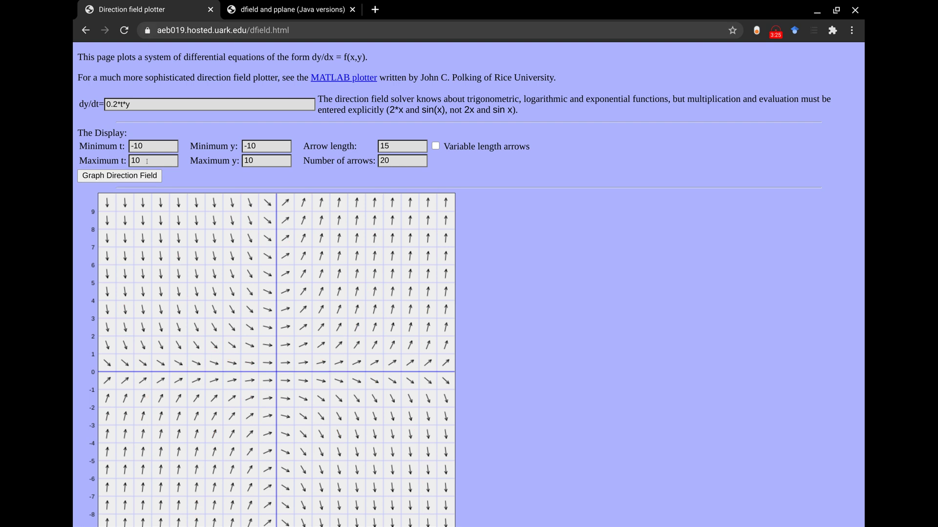
Plot solution curves through about (-7.4, 8.4), (-5.2, 8.4), (-2.6, 8.4) and (-8.1, -4.4) on the new field
{"action": "left_click", "coordinate": [145, 222]}
{"action": "left_click", "coordinate": [184, 222]}
{"action": "left_click", "coordinate": [230, 222]}
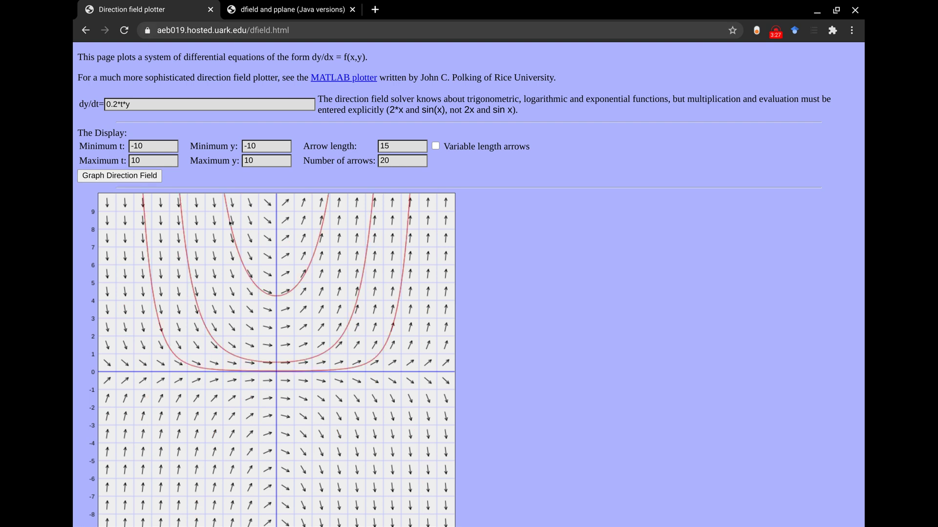
{"action": "left_click", "coordinate": [132, 450]}
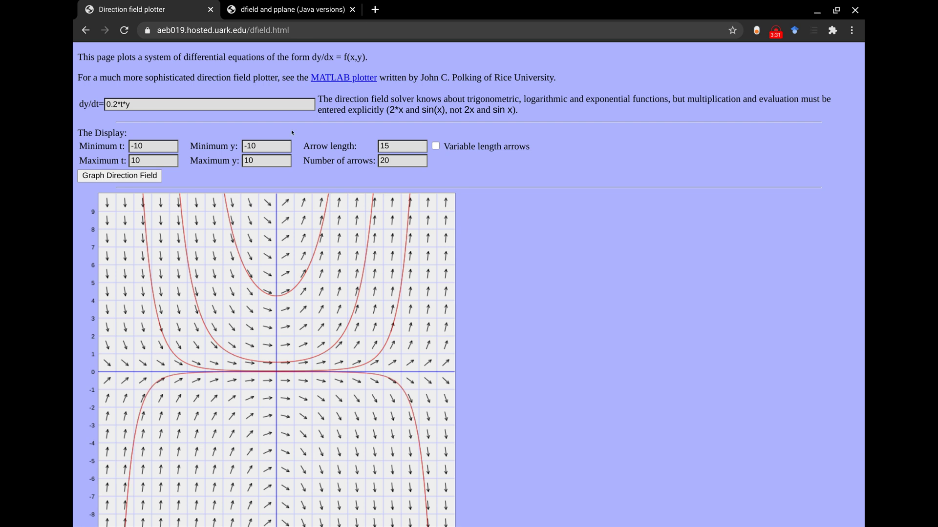
Append the note ": y must be dependent variable, x or t independent" after the equation 0.2*t*y
{"action": "left_click", "coordinate": [220, 104]}
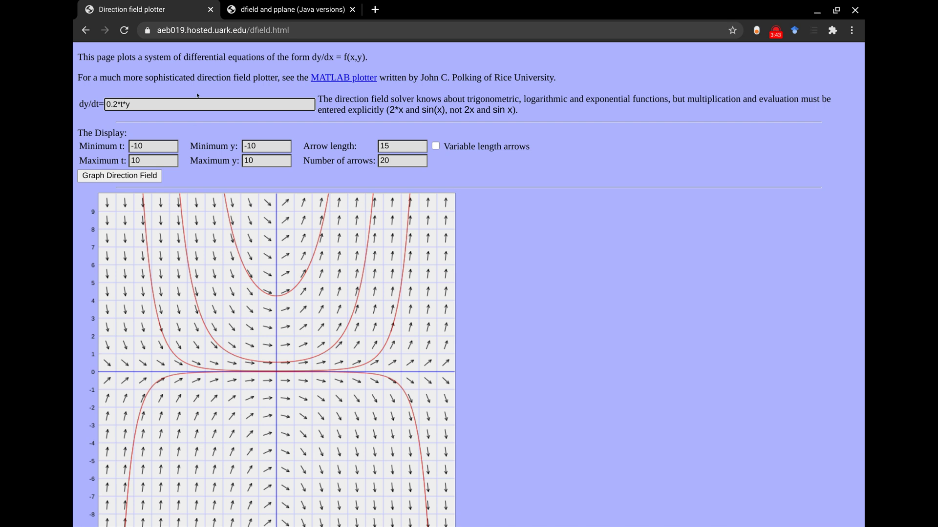
{"action": "type", "text": ": y must be dependent variable, x or t independent"}
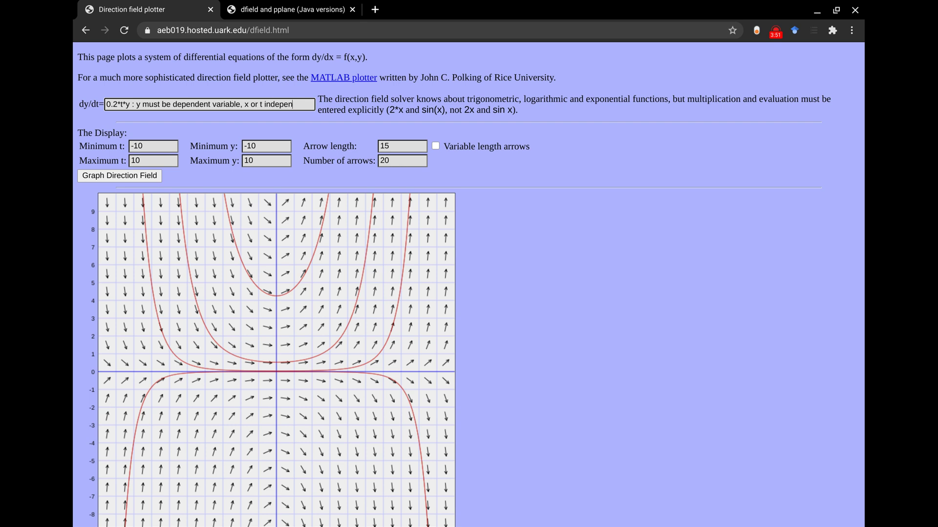